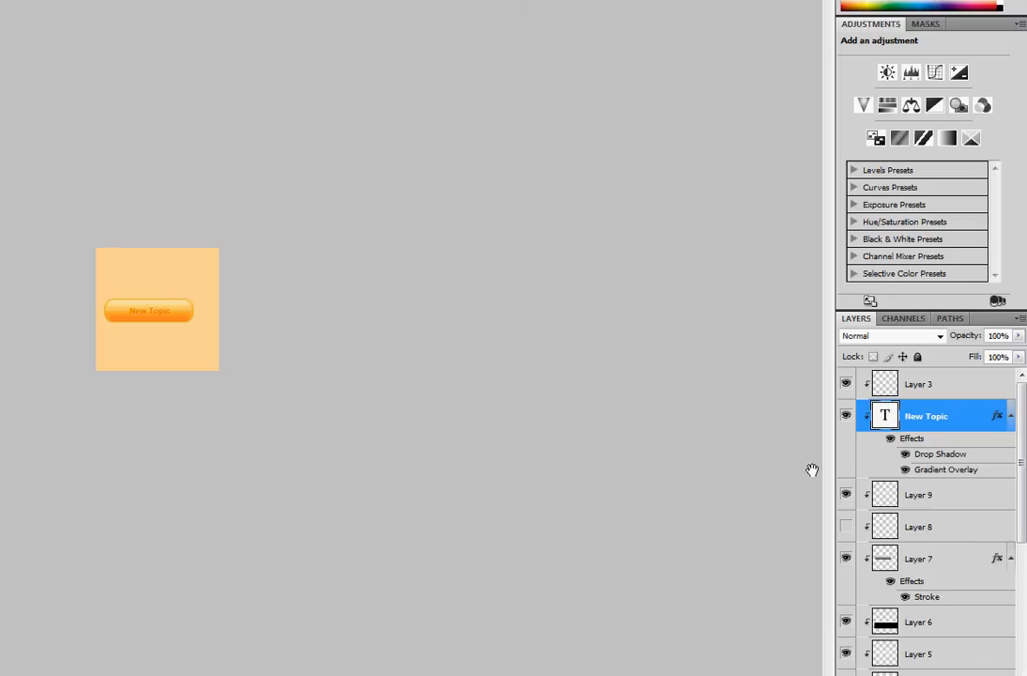
Hide Layer 3, the New Topic text layer, Layer 9 and Layer 7, leaving Layer 8 hidden as well.
left_click(846, 383)
left_click(846, 416)
left_click(846, 494)
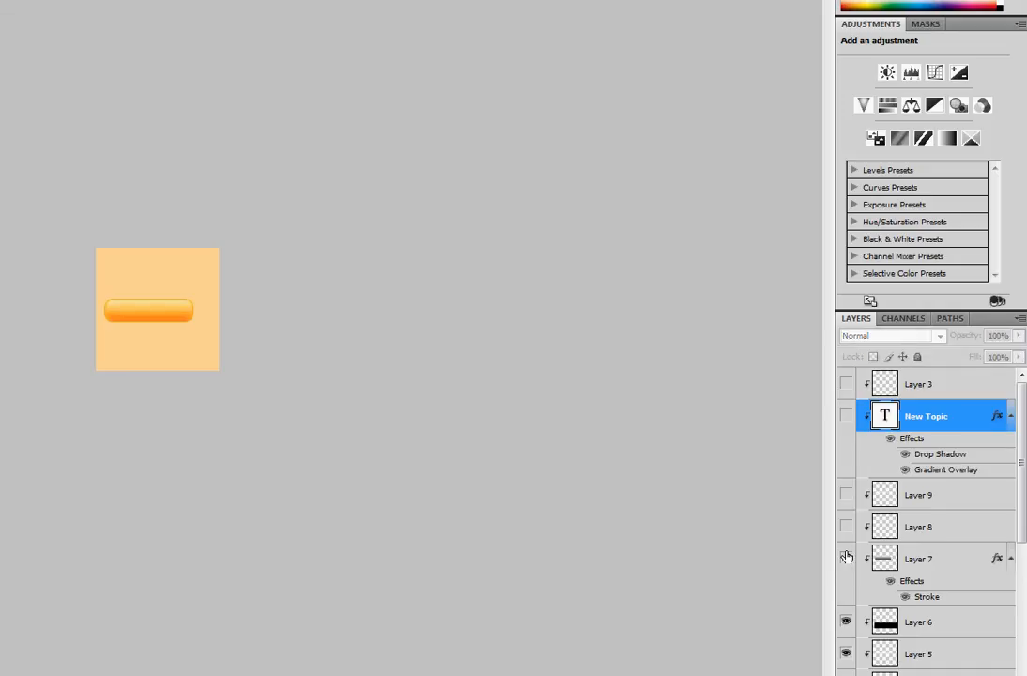
left_click(845, 559)
left_click(845, 527)
left_click(846, 527)
Hide Layer 6, Layer 5, Layer 4 and Layer 2.
scroll(848, 539, "down", 3)
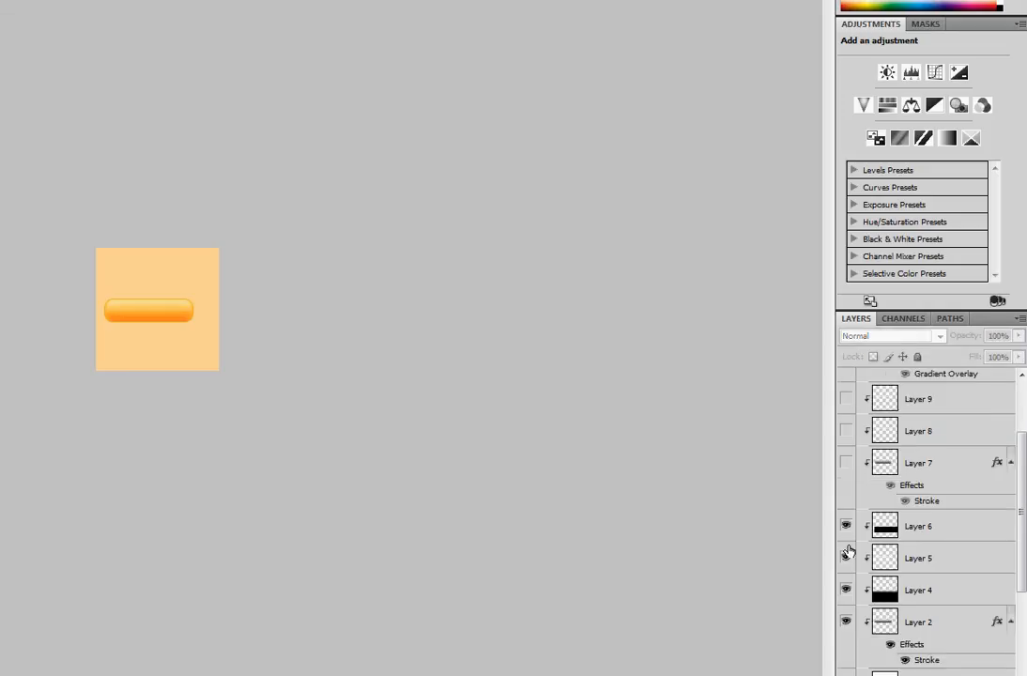
left_click(846, 526)
left_click(846, 557)
left_click(846, 590)
left_click(845, 621)
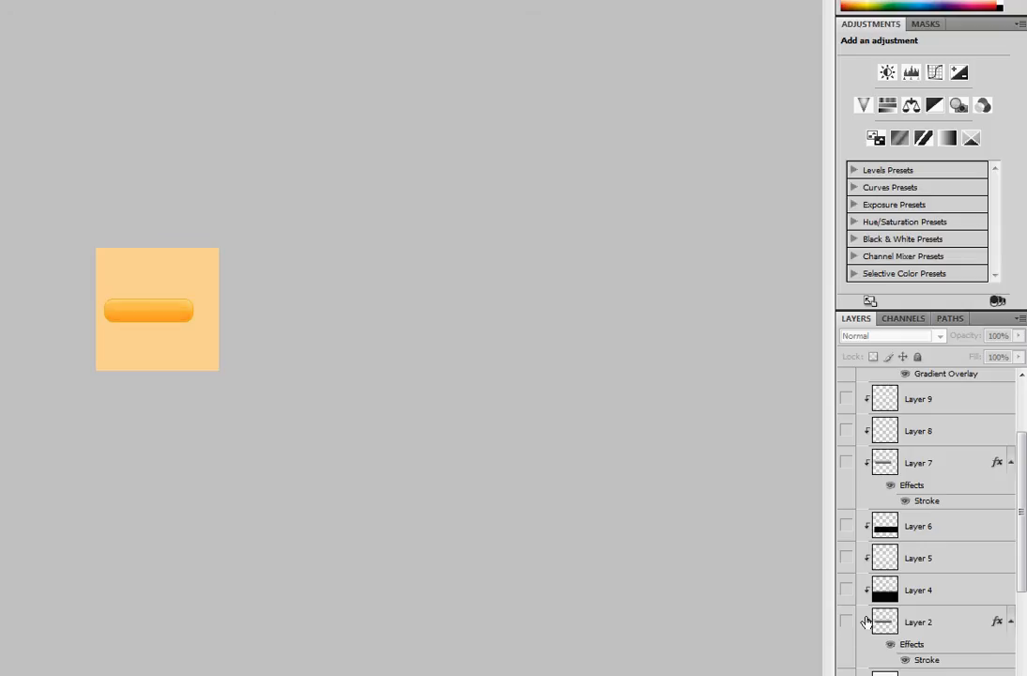
Turn off the Inner Shadow, Bevel and Emboss, Gradient Overlay and Stroke effects on the Shape 1 layer.
scroll(847, 620, "down", 5)
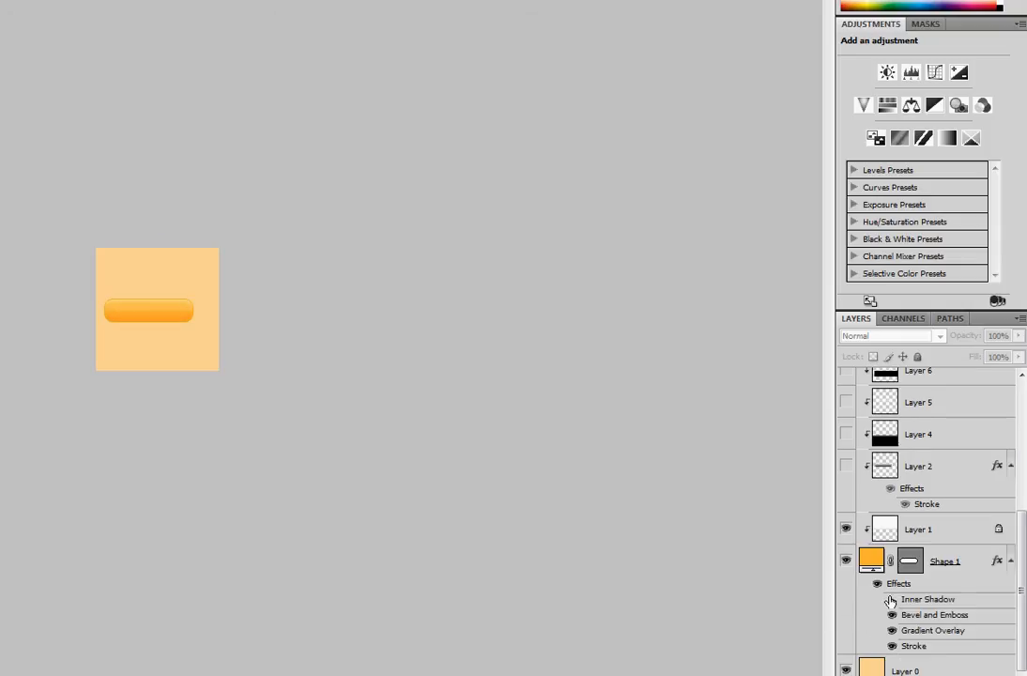
left_click(892, 599)
left_click(892, 615)
left_click(891, 629)
left_click(892, 645)
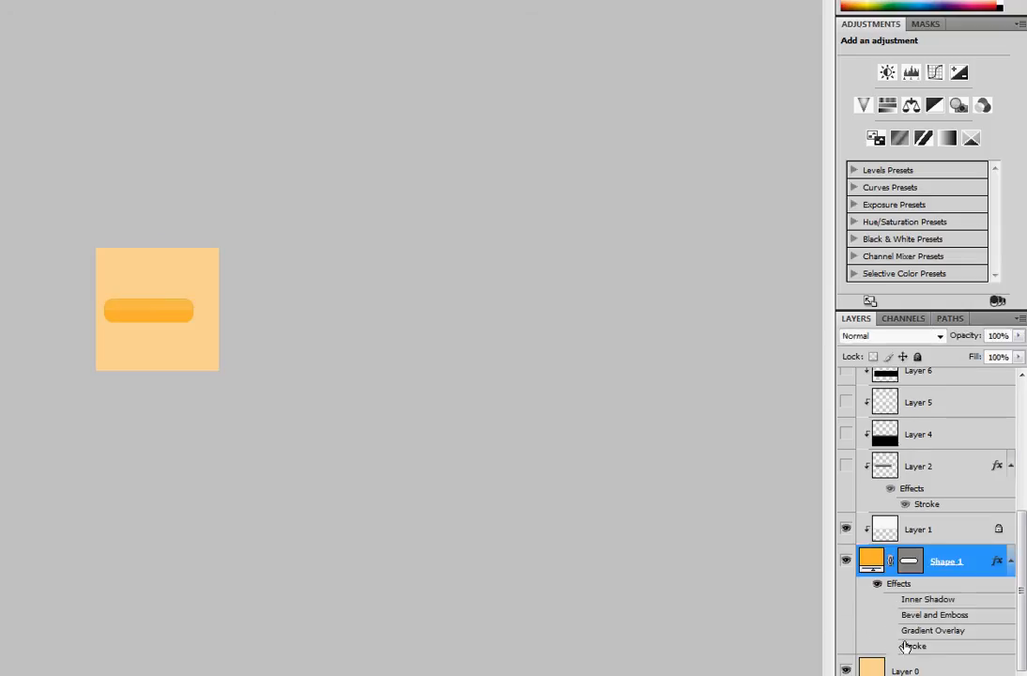
Turn Shape 1's Inner Shadow effect back on and review its settings, toggling the effect to compare the button.
double_click(944, 600)
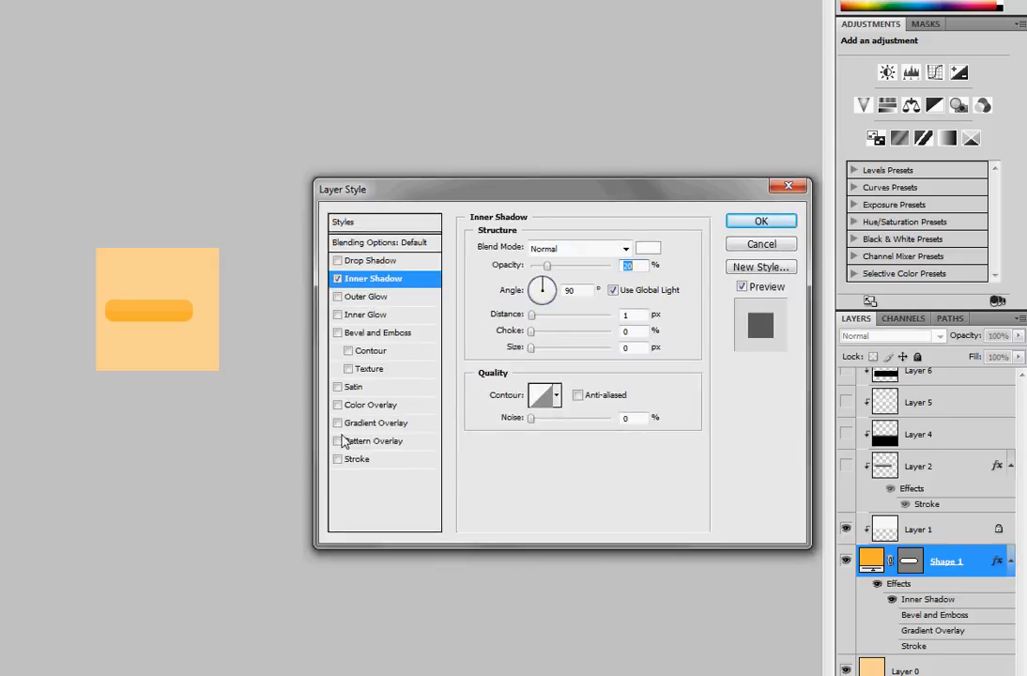
left_click(761, 244)
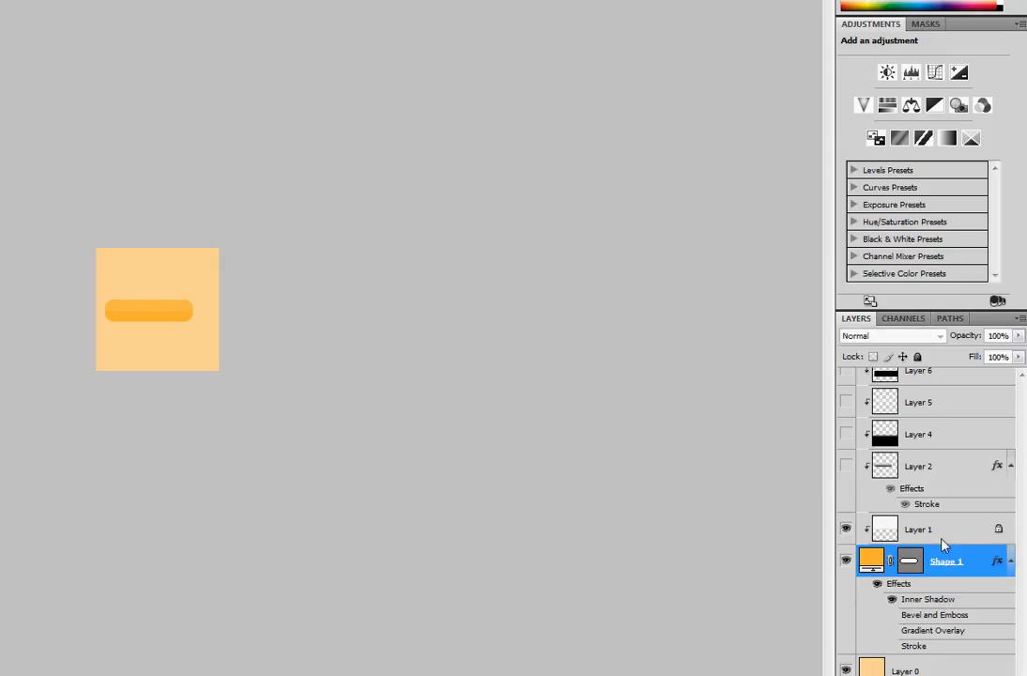
double_click(920, 600)
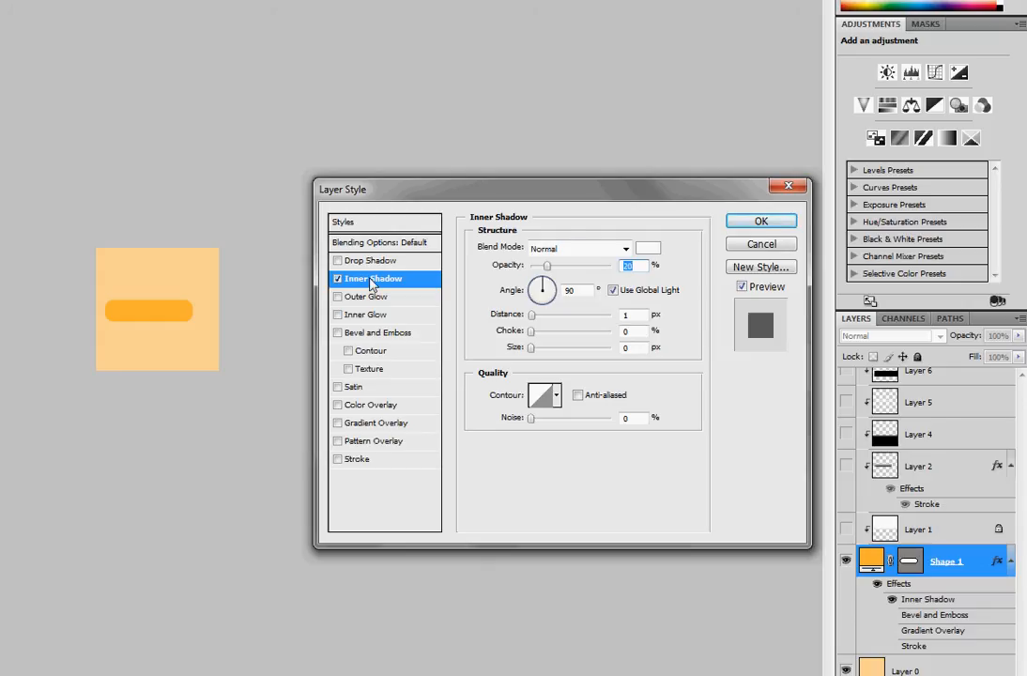
left_click(336, 280)
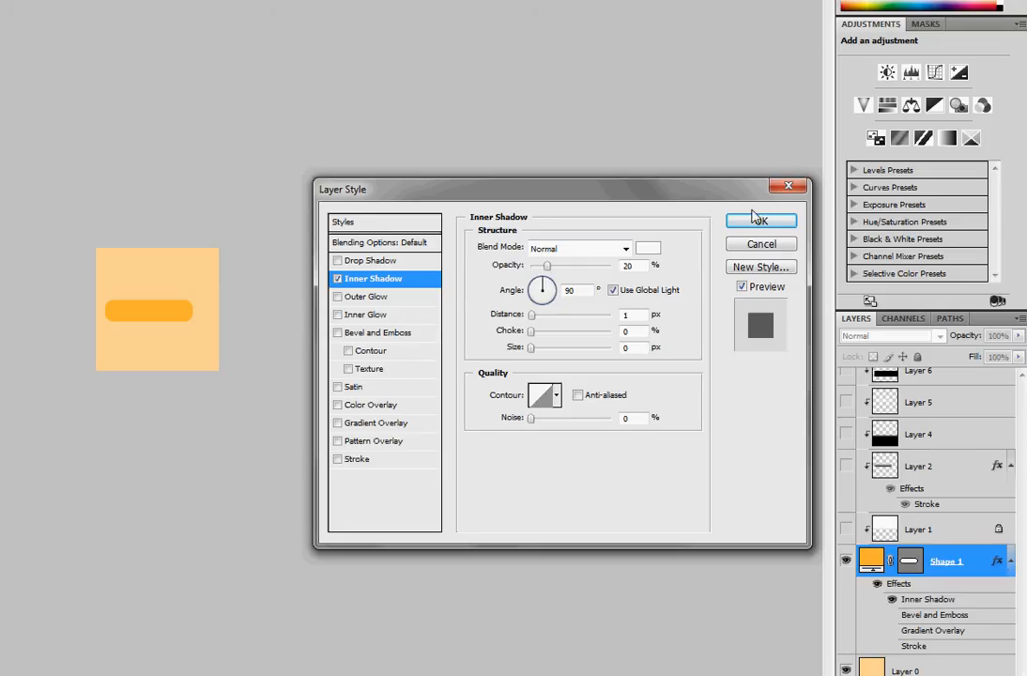
Re-enable Stroke, Gradient Overlay and Bevel and Emboss on Shape 1, reviewing each effect's settings, and apply the layer style.
left_click(337, 459)
left_click(361, 459)
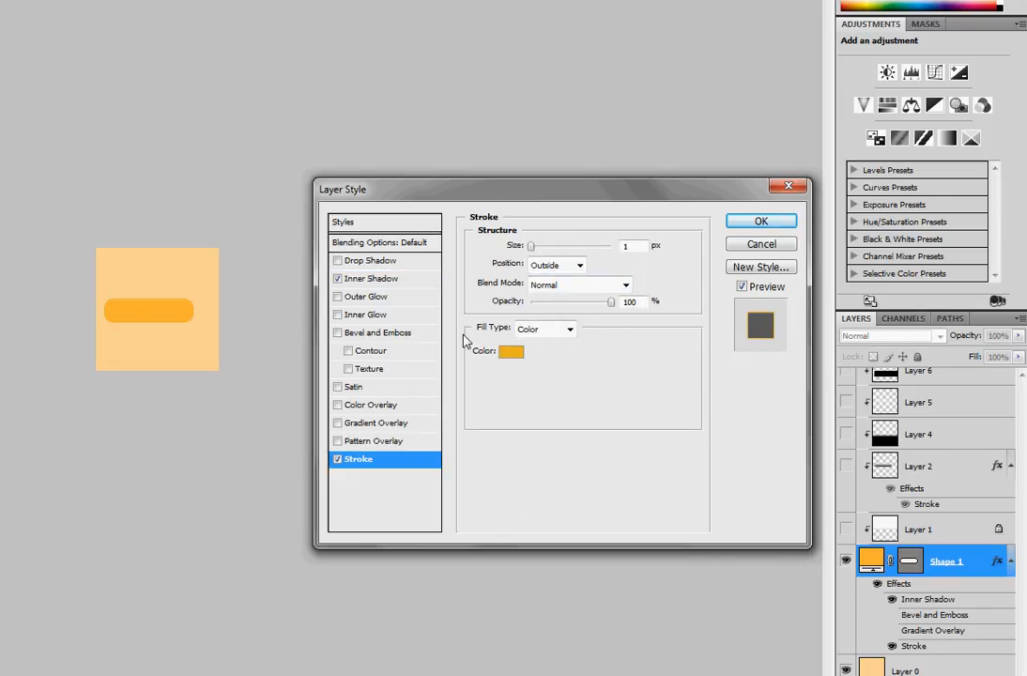
left_click(337, 424)
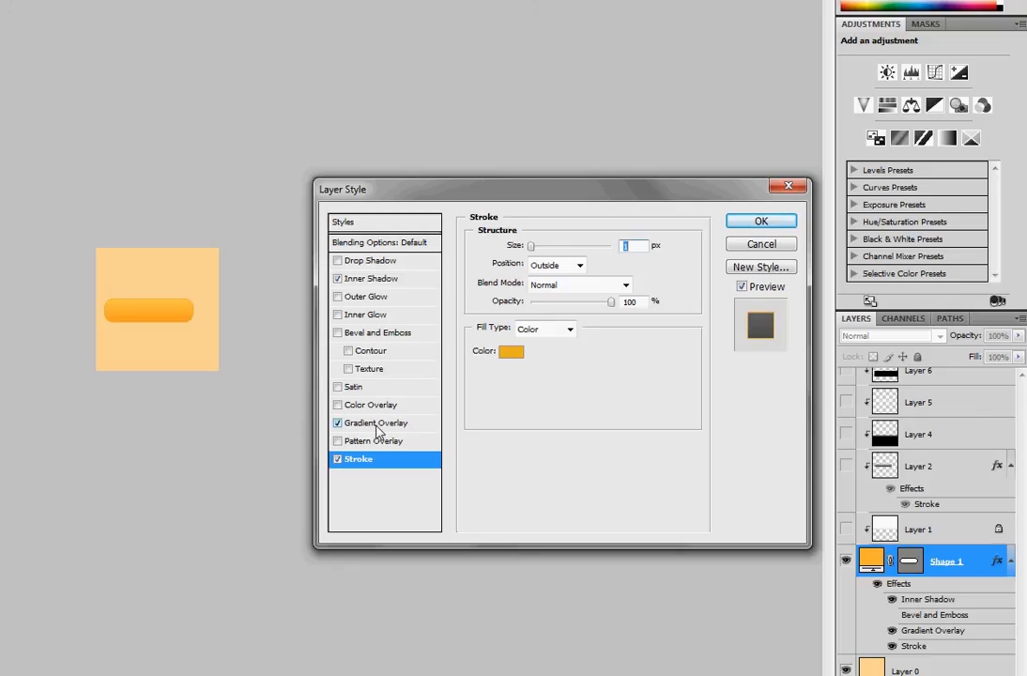
left_click(361, 424)
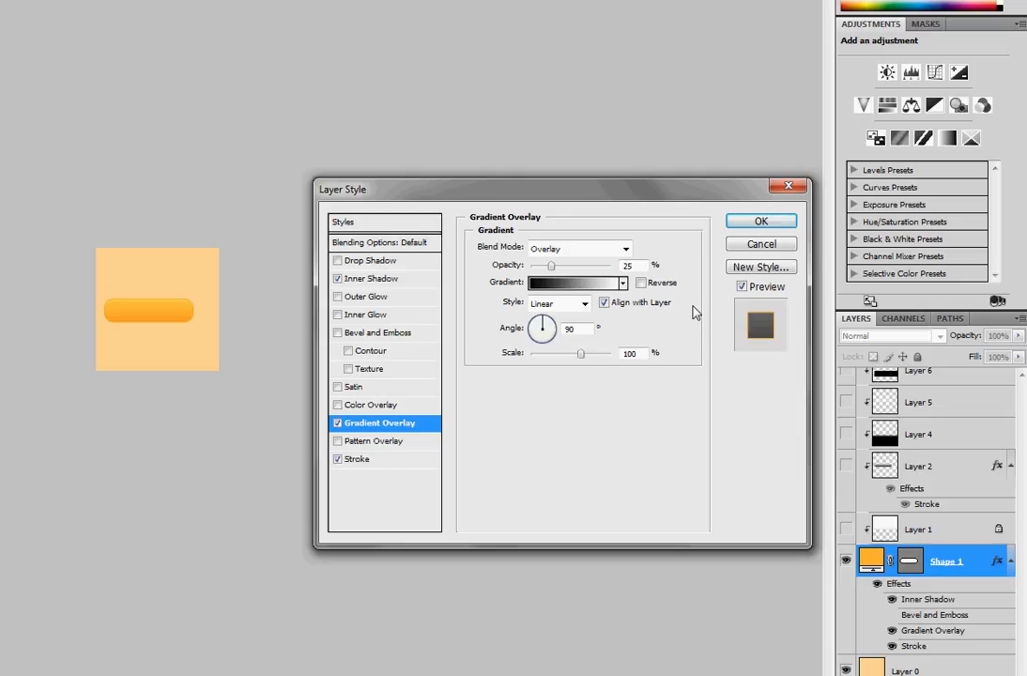
left_click(338, 333)
left_click(374, 333)
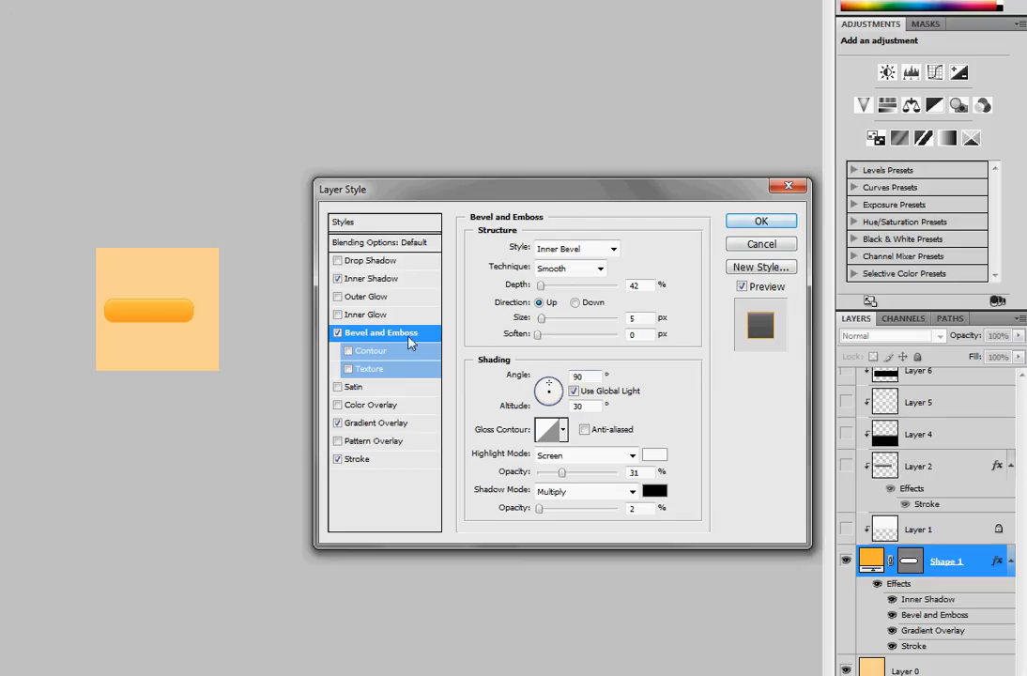
left_click(790, 229)
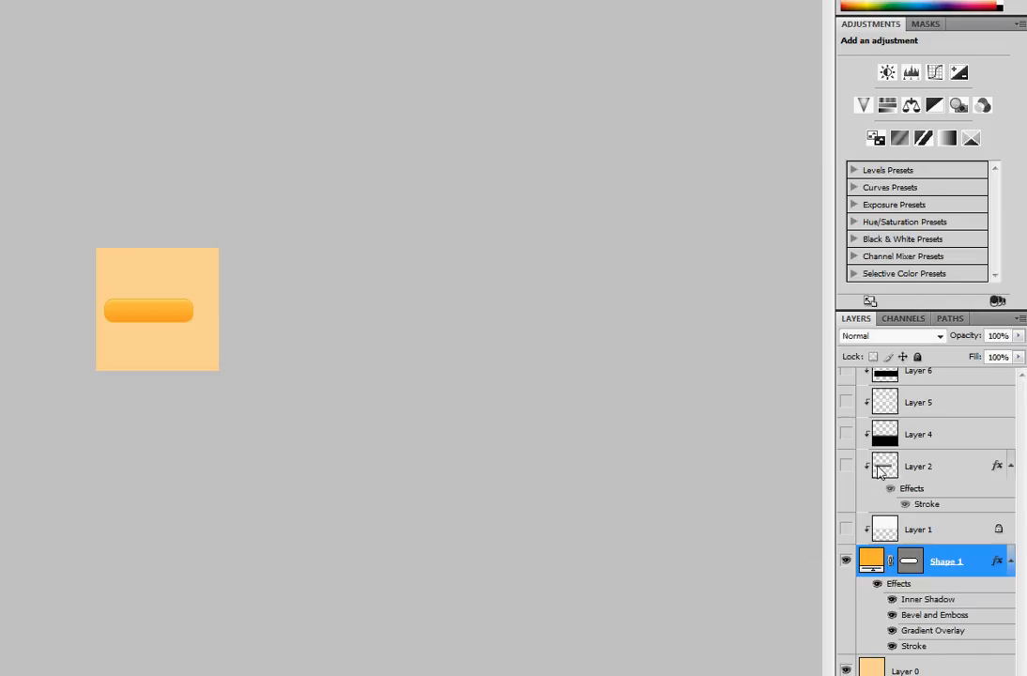
Show Layer 1 again and select it to check its blend mode and opacity.
left_click(847, 530)
left_click(872, 533)
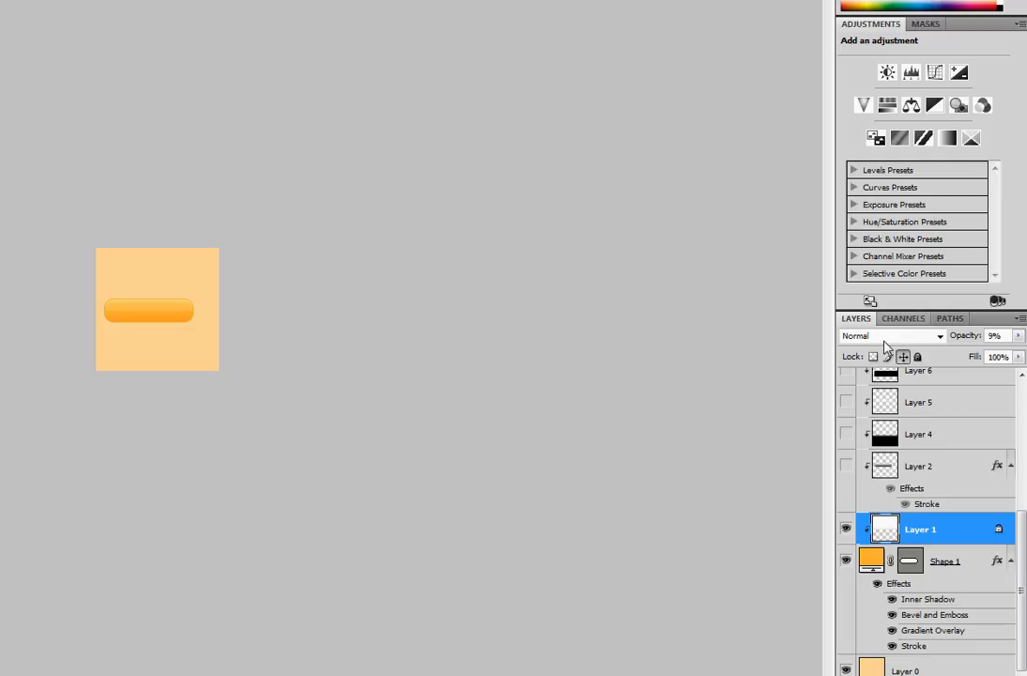
left_click_drag(943, 537, 907, 528)
scroll(957, 498, "up", 5)
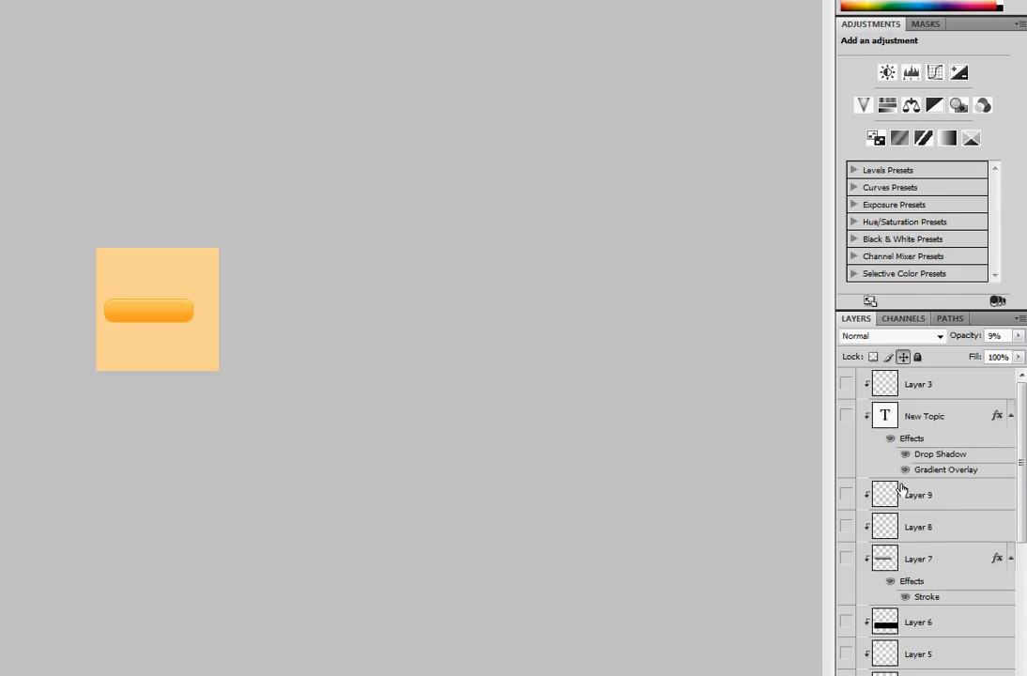
Show Layer 2 again and magnify the canvas around the right end of the orange button.
scroll(892, 483, "down", 5)
scroll(899, 489, "up", 3)
scroll(899, 489, "down", 4)
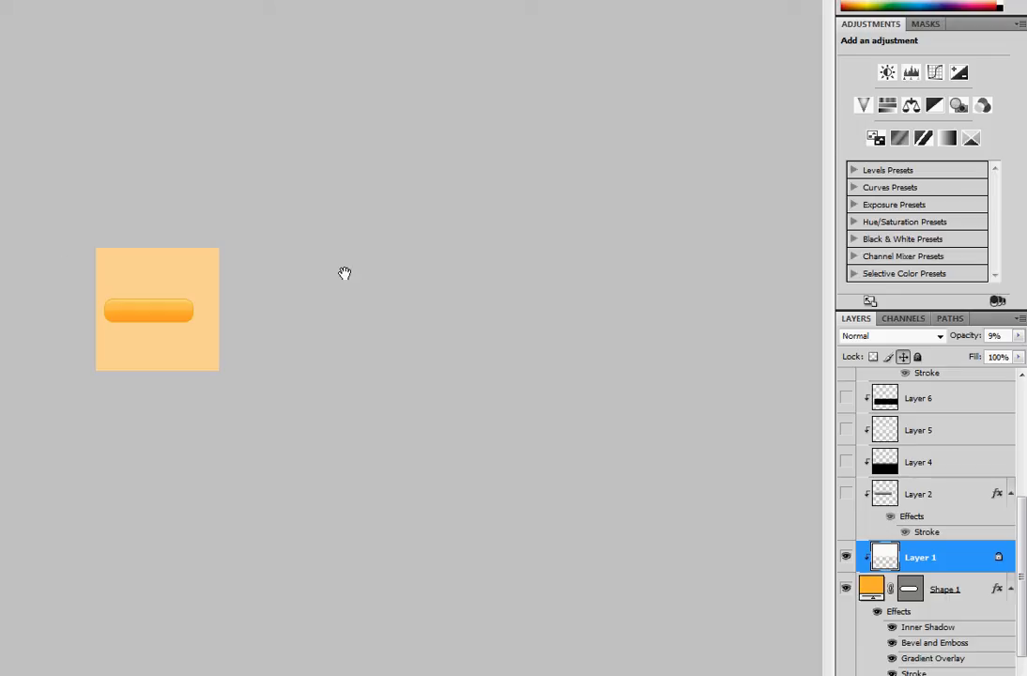
left_click(846, 495)
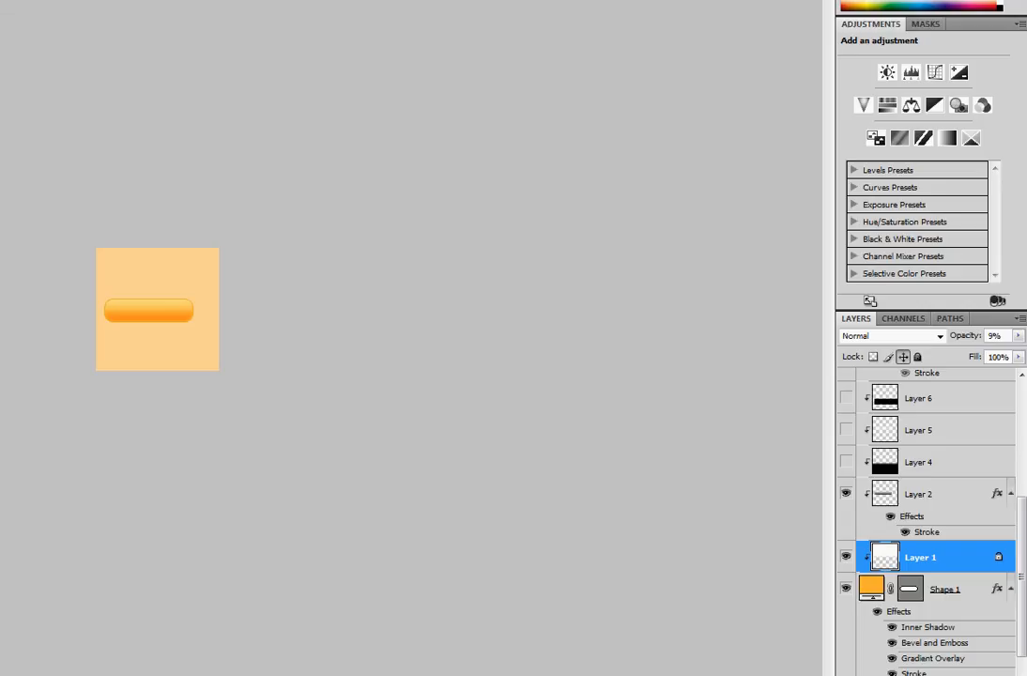
key("ctrl+plus")
key("ctrl+plus")
key("ctrl+plus")
key("ctrl+plus")
key("ctrl+plus")
key("ctrl+plus")
key("ctrl+plus")
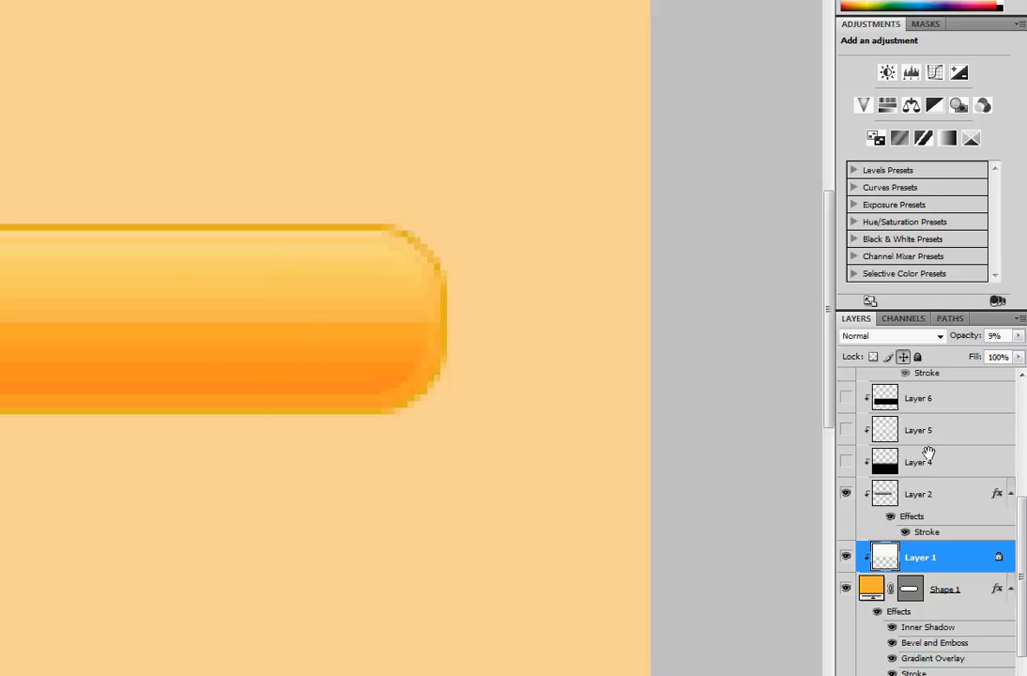
Compare the button with Layer 2 off and on, and review the layer's blending and Stroke settings.
left_click(845, 495)
left_click(846, 494)
left_click(985, 494)
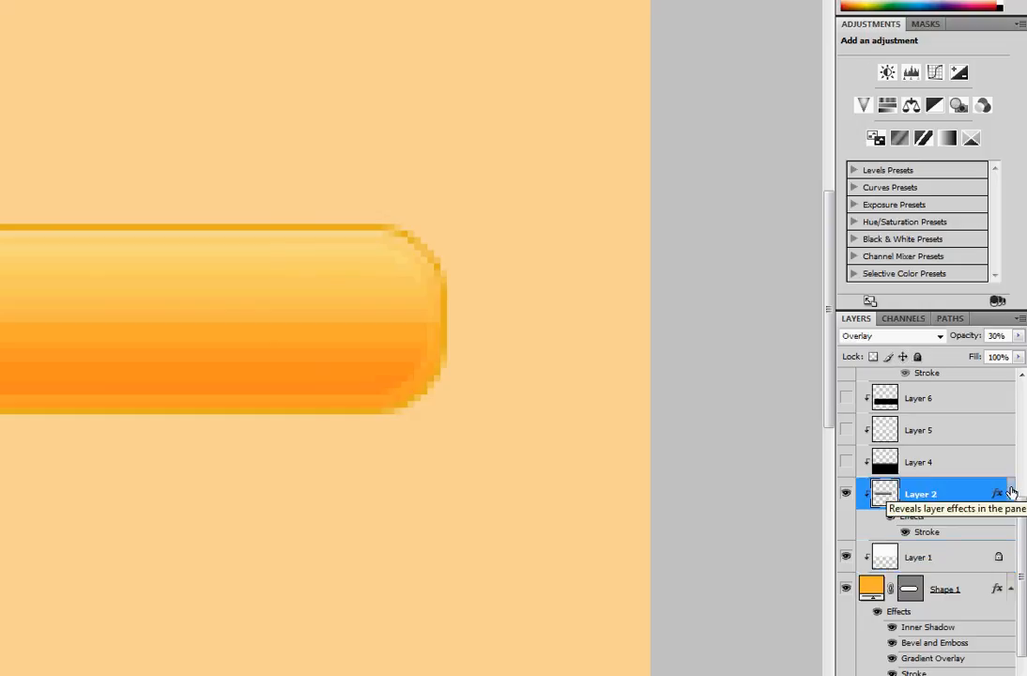
double_click(925, 532)
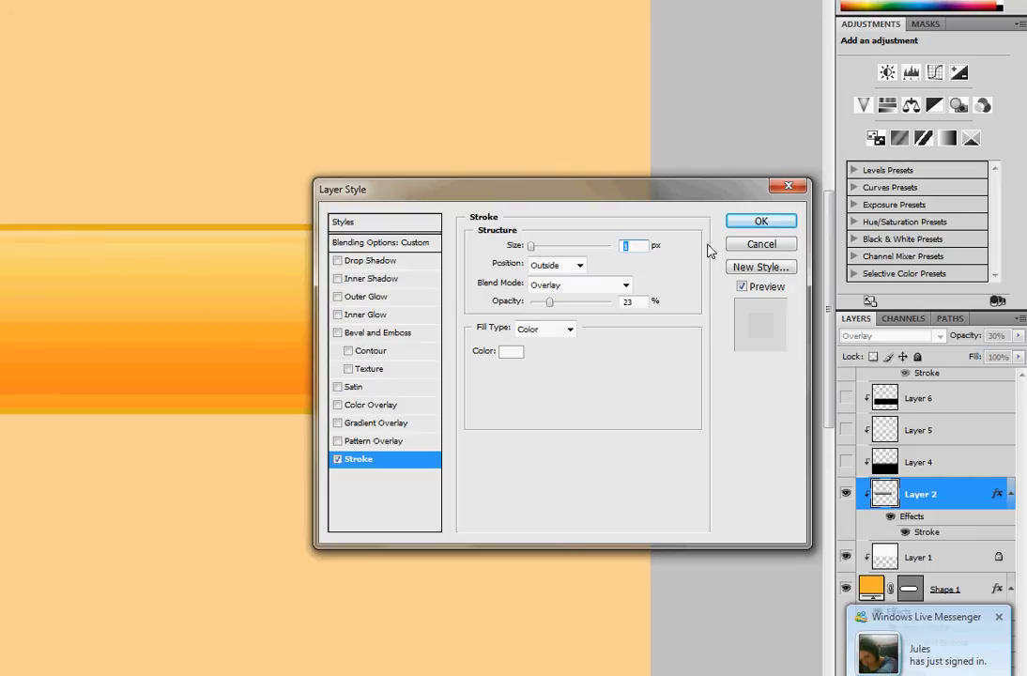
left_click(761, 221)
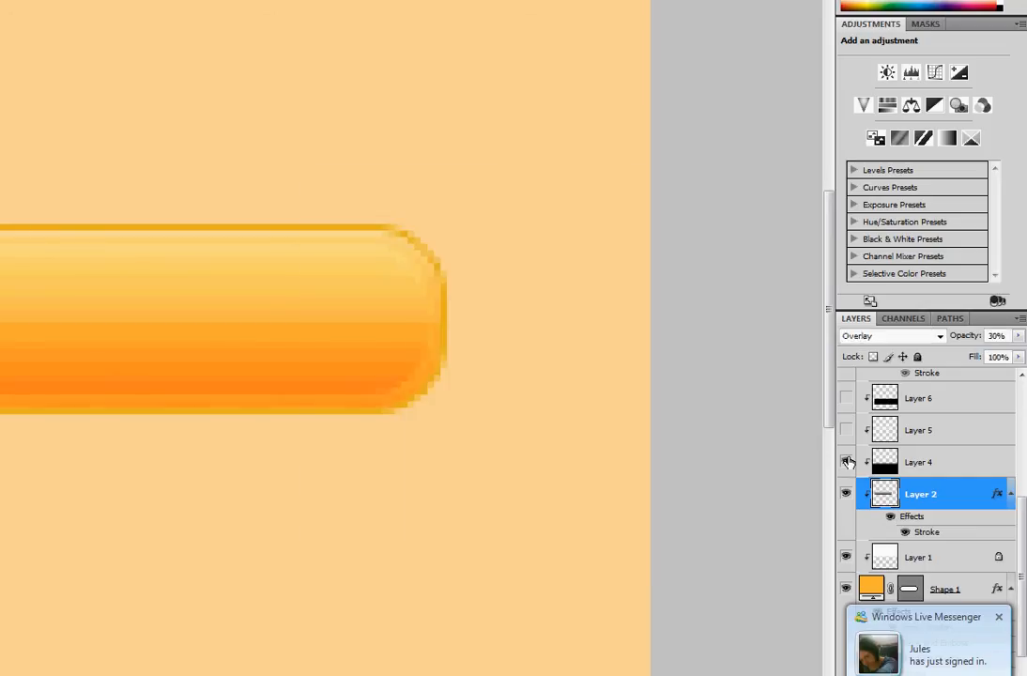
Show Layer 4 and Layer 5 again, selecting each one to check its blend mode and opacity.
left_click(848, 462)
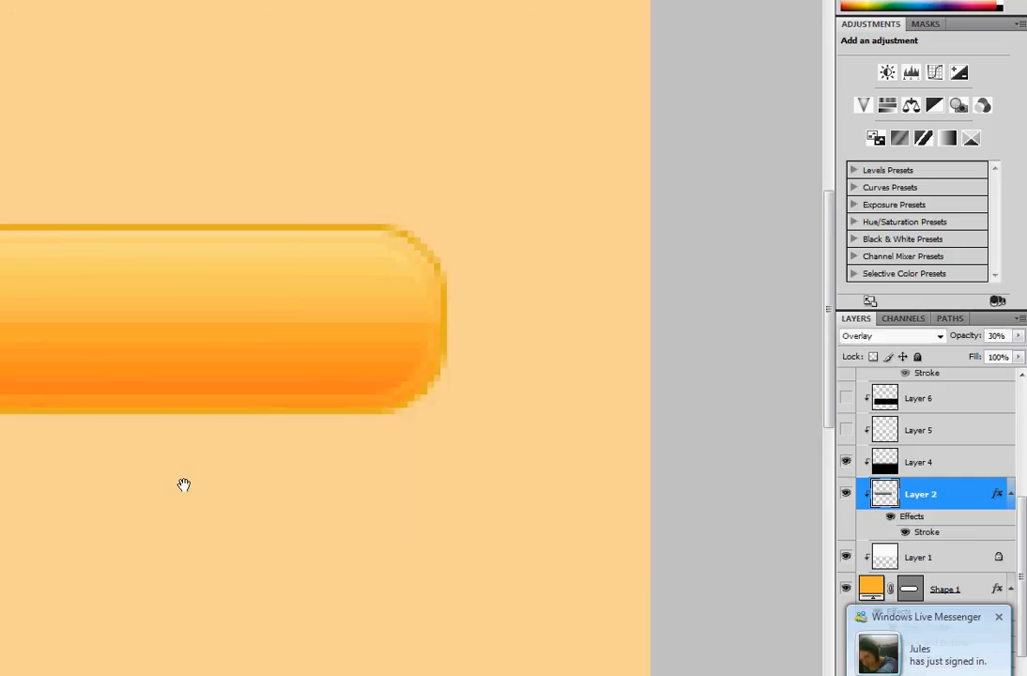
left_click(958, 460)
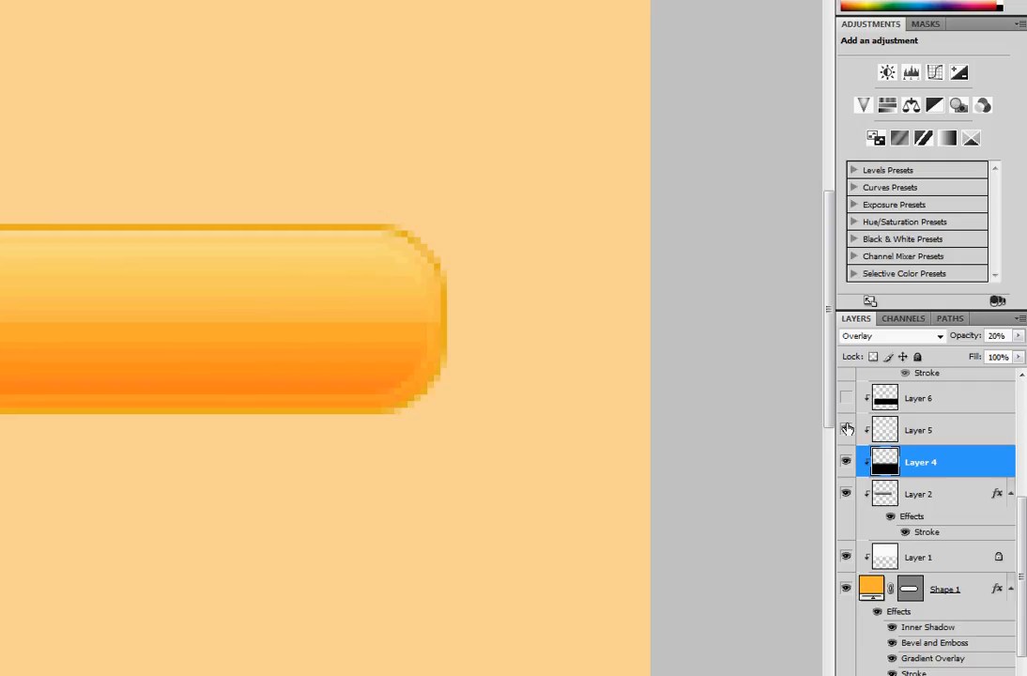
left_click(918, 428)
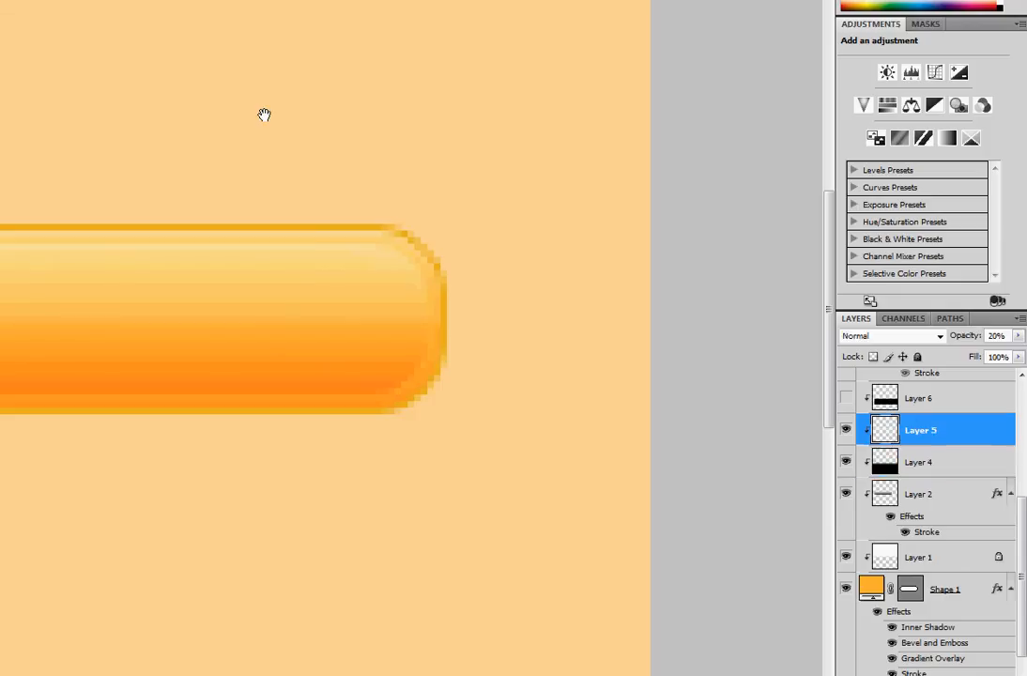
Show Layer 6 and Layer 7 again, selecting Layer 6 to check its blend mode and opacity.
left_click(847, 399)
left_click(924, 401)
scroll(928, 400, "up", 2)
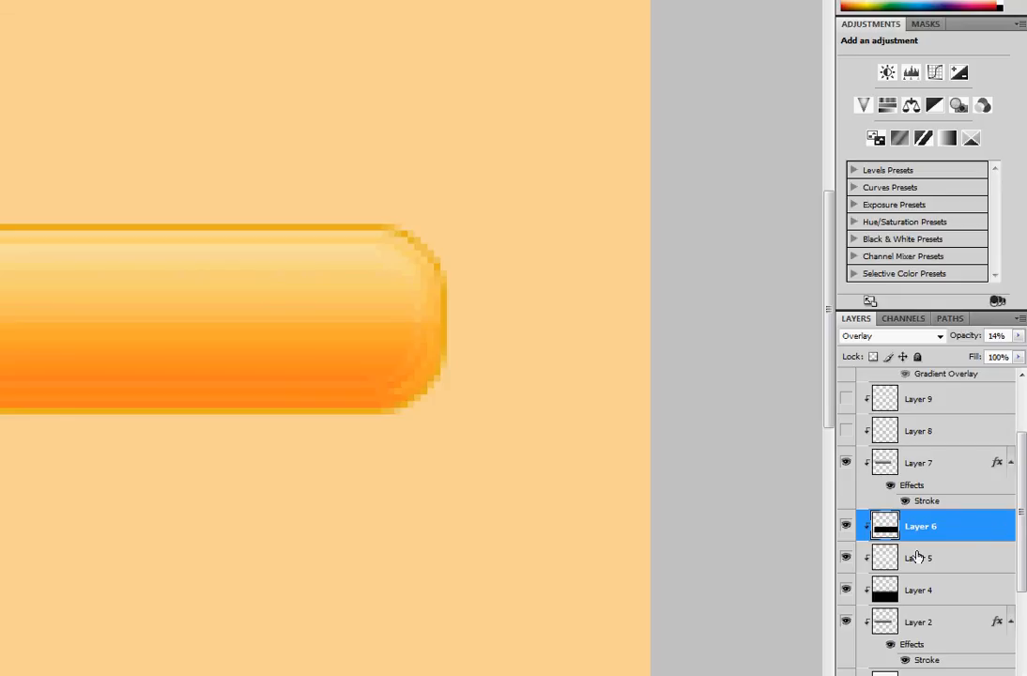
scroll(892, 549, "down", 3)
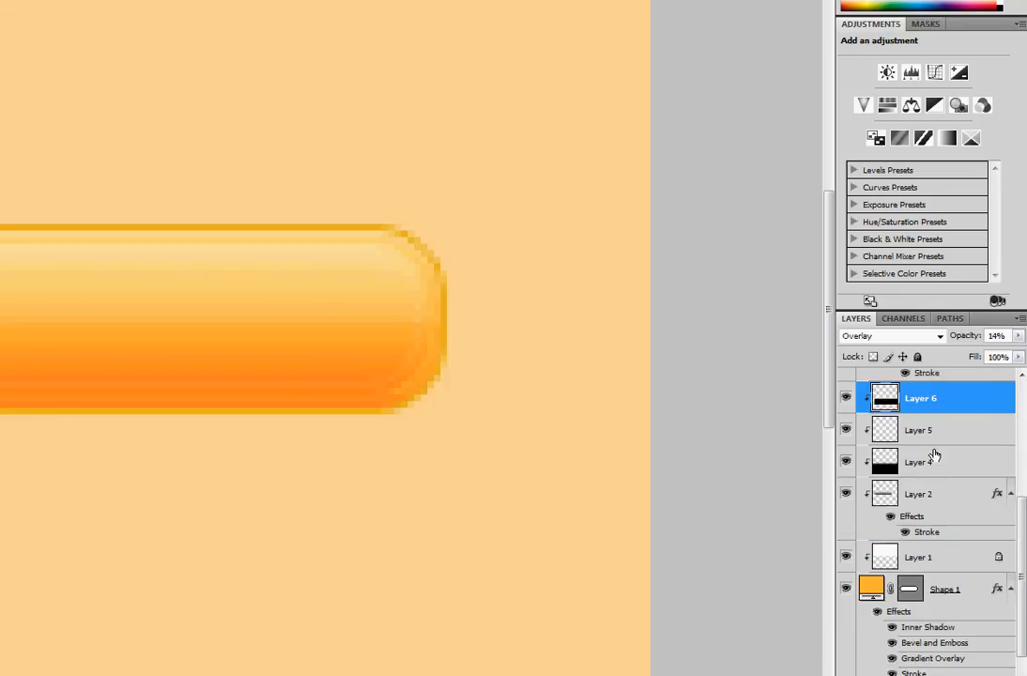
scroll(978, 519, "down", 1)
scroll(979, 524, "up", 4)
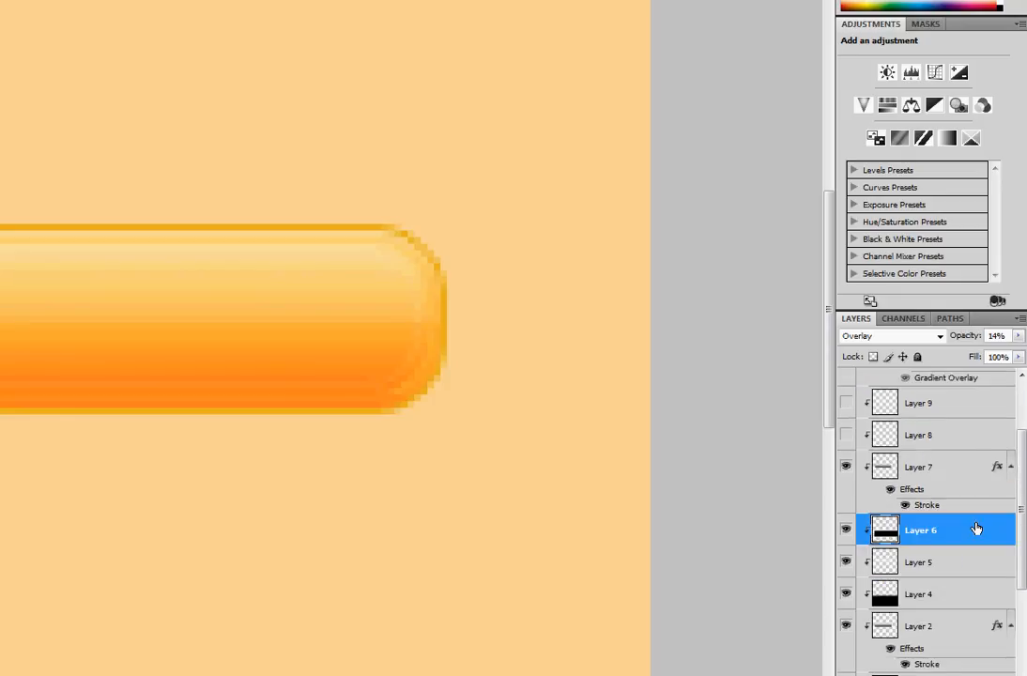
Show Layer 8 and Layer 9, and select Layer 9 to check its blend mode and opacity.
scroll(976, 529, "up", 2)
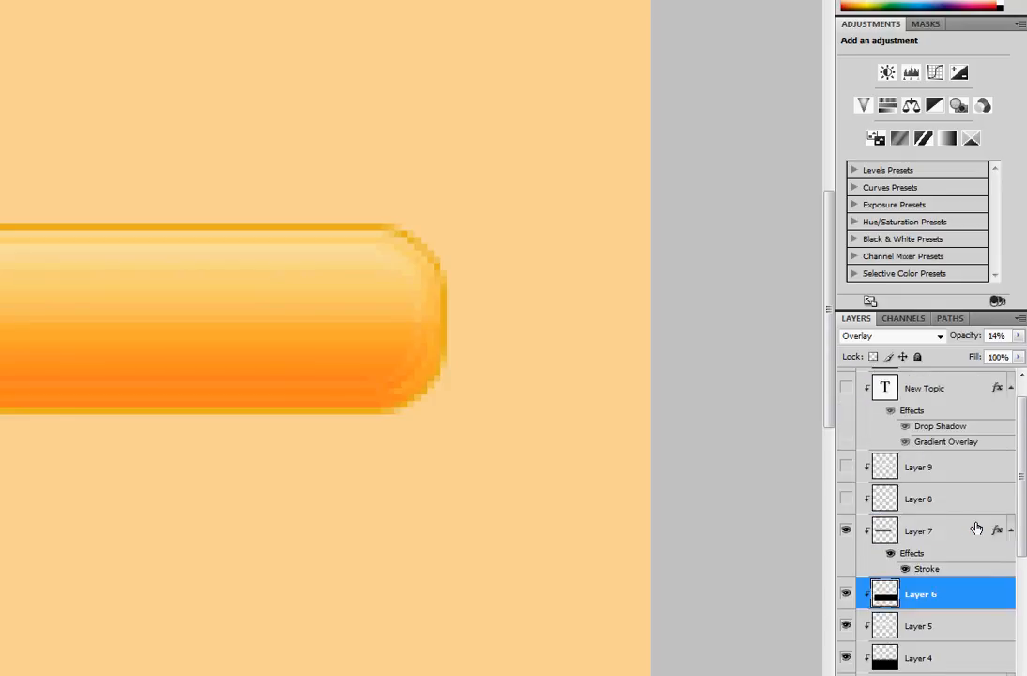
left_click(845, 466)
scroll(896, 582, "down", 4)
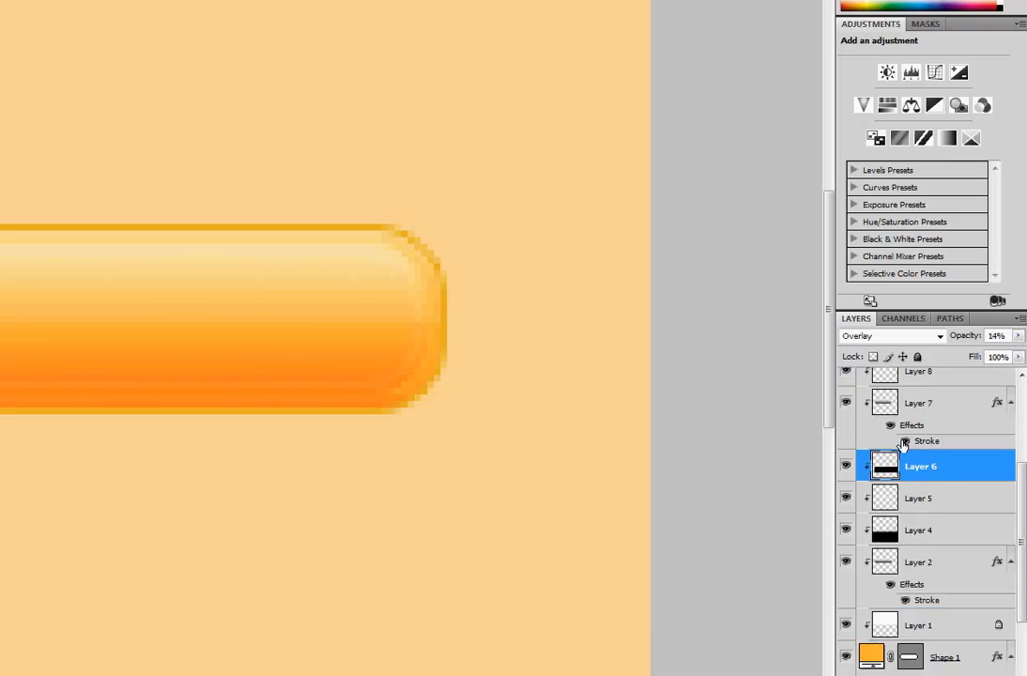
scroll(906, 474, "up", 4)
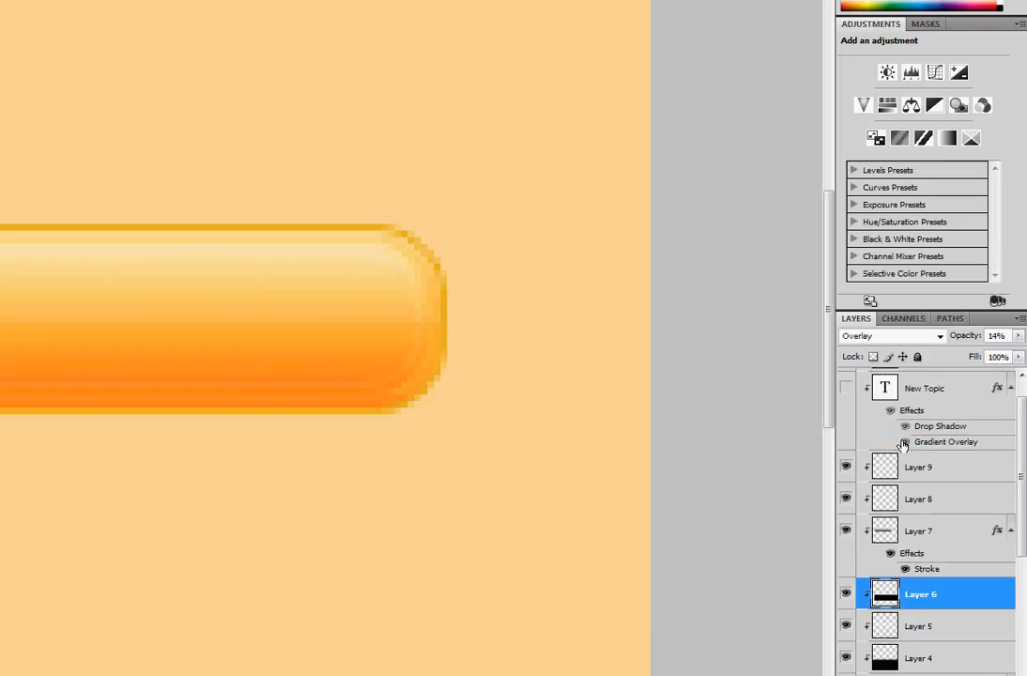
left_click(844, 468)
left_click(868, 466)
scroll(867, 408, "up", 1)
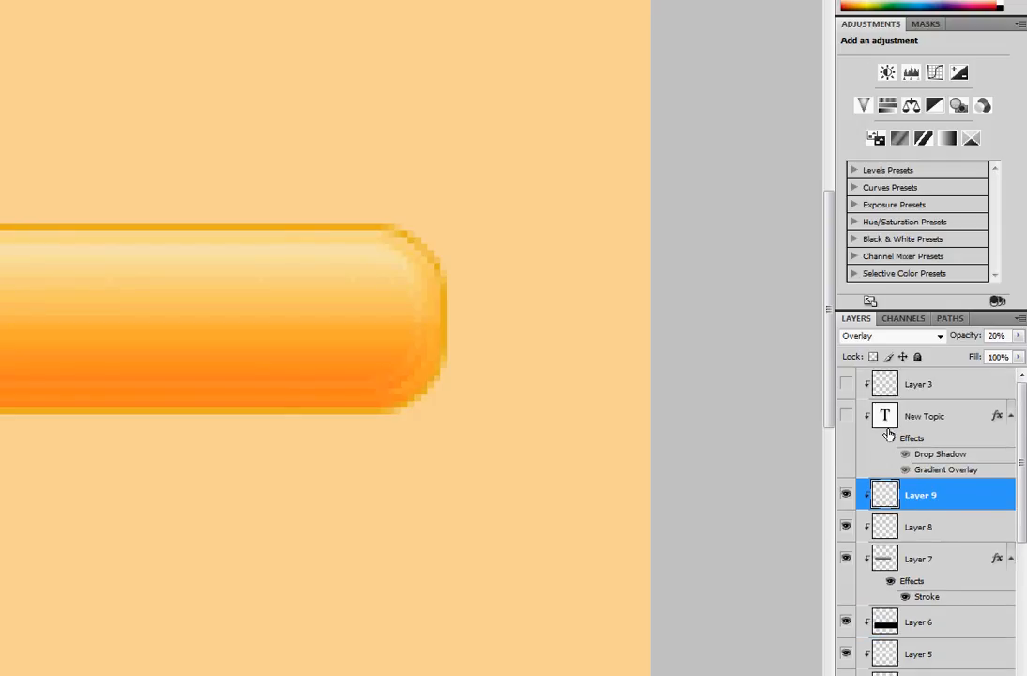
Show the New Topic text layer and review its Drop Shadow and Gradient Overlay settings.
left_click(873, 418)
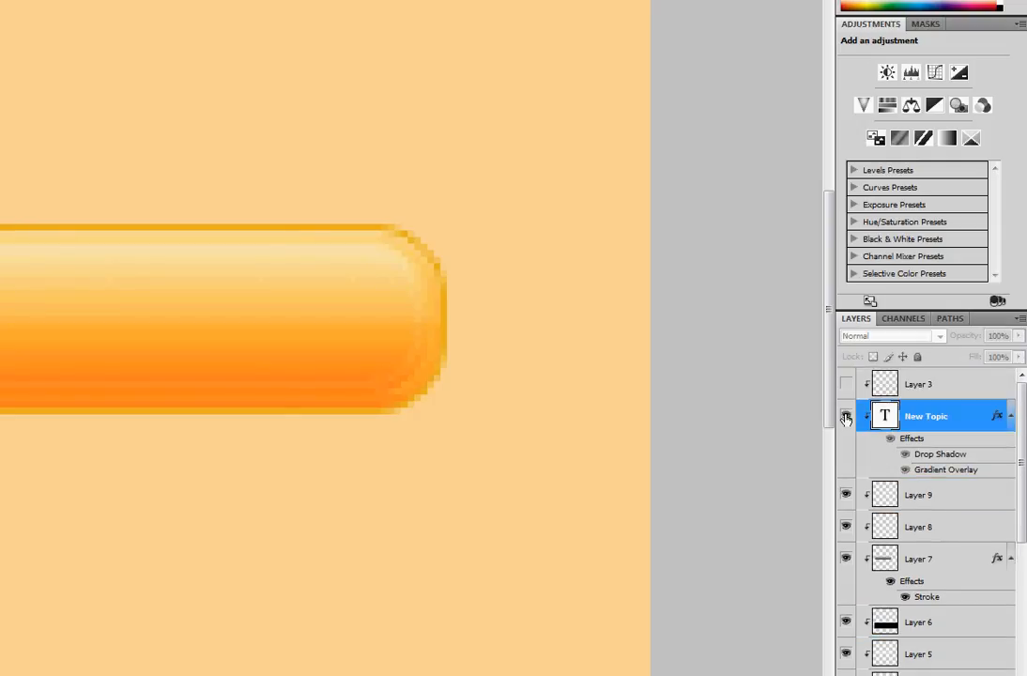
left_click(845, 418)
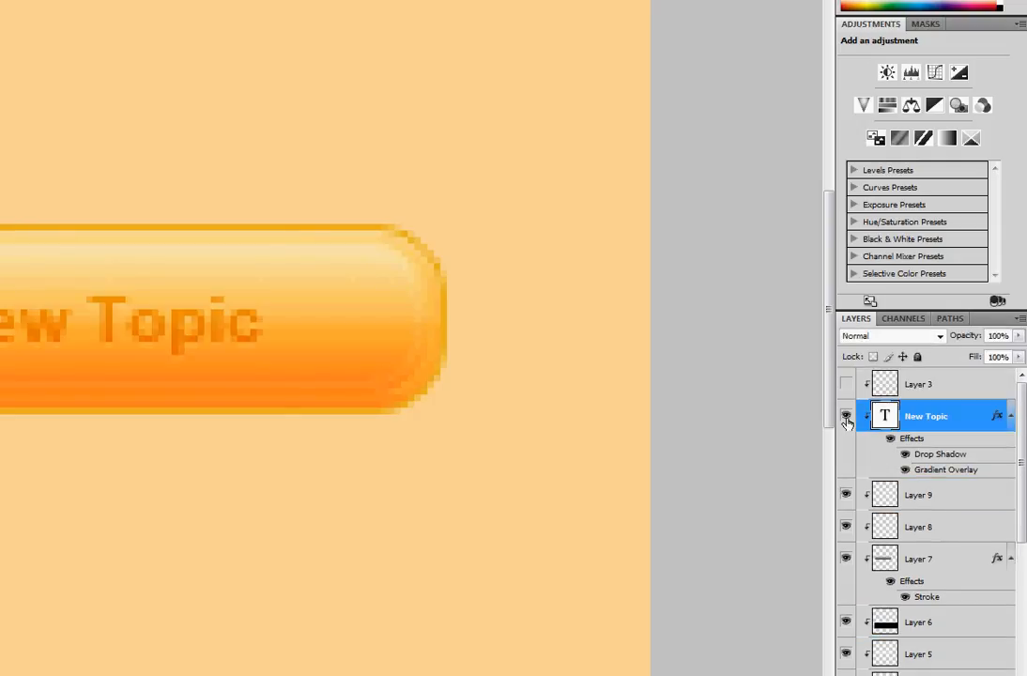
double_click(943, 457)
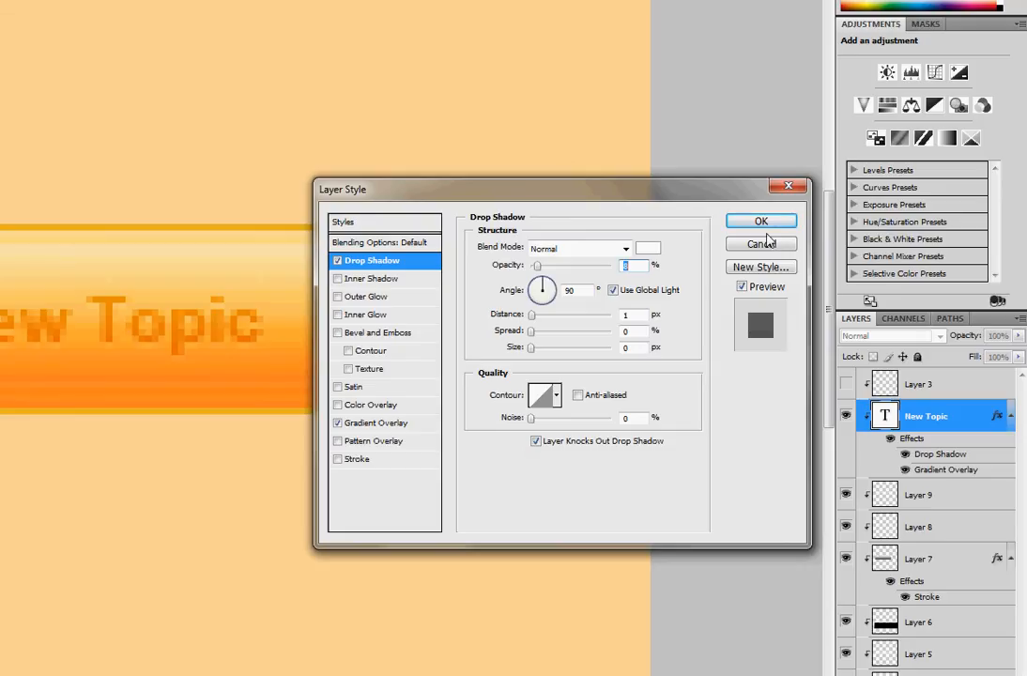
left_click(364, 425)
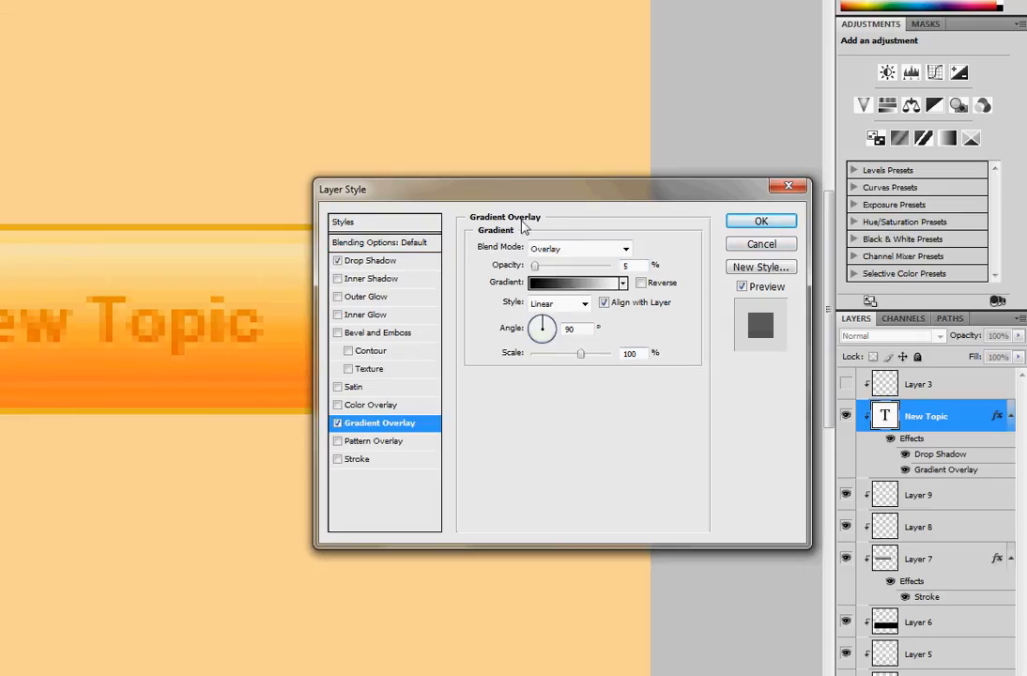
left_click(759, 222)
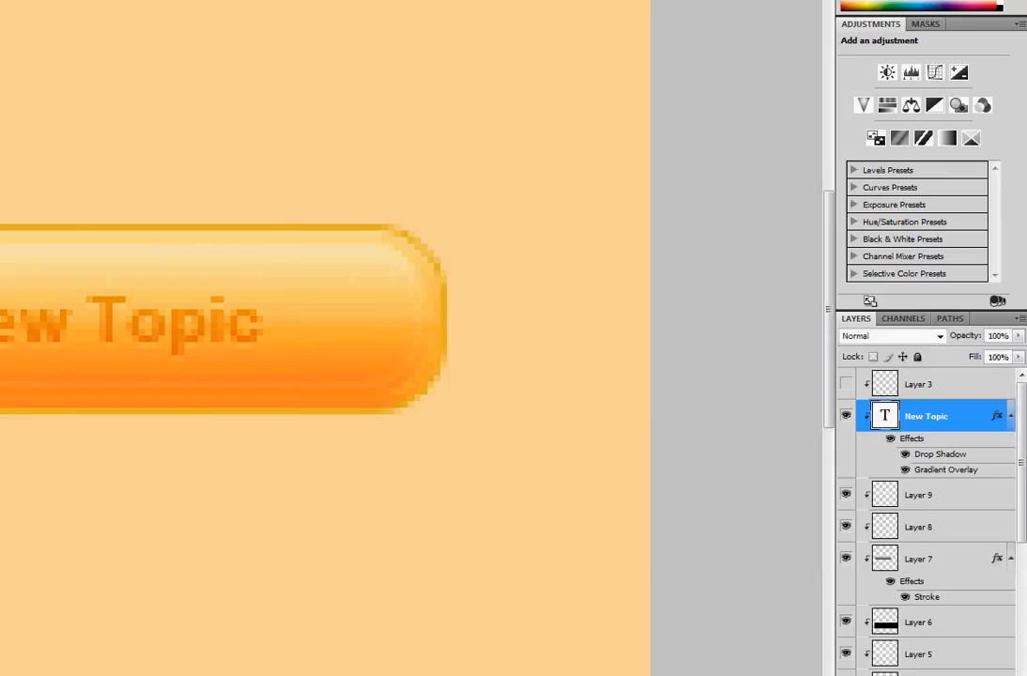
key("ctrl+1")
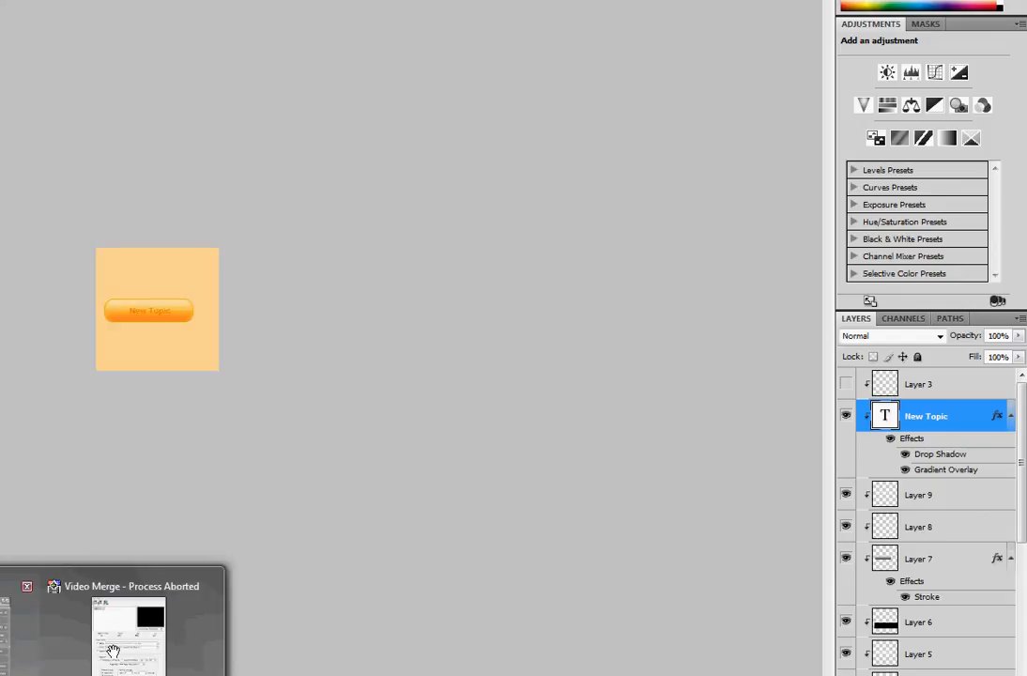
right_click(68, 675)
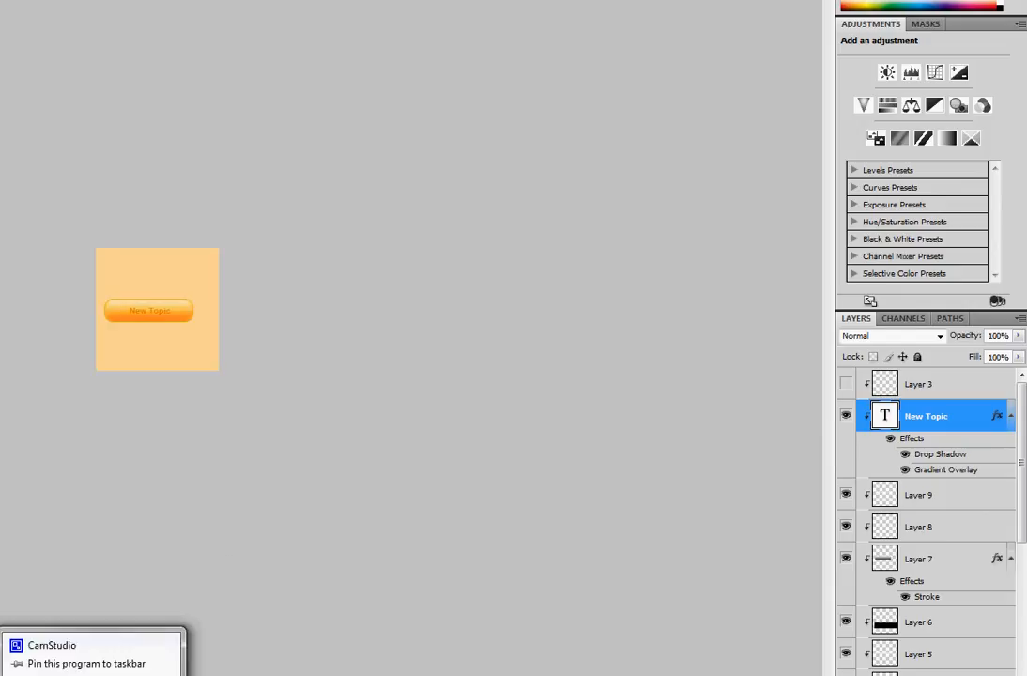
left_click(58, 647)
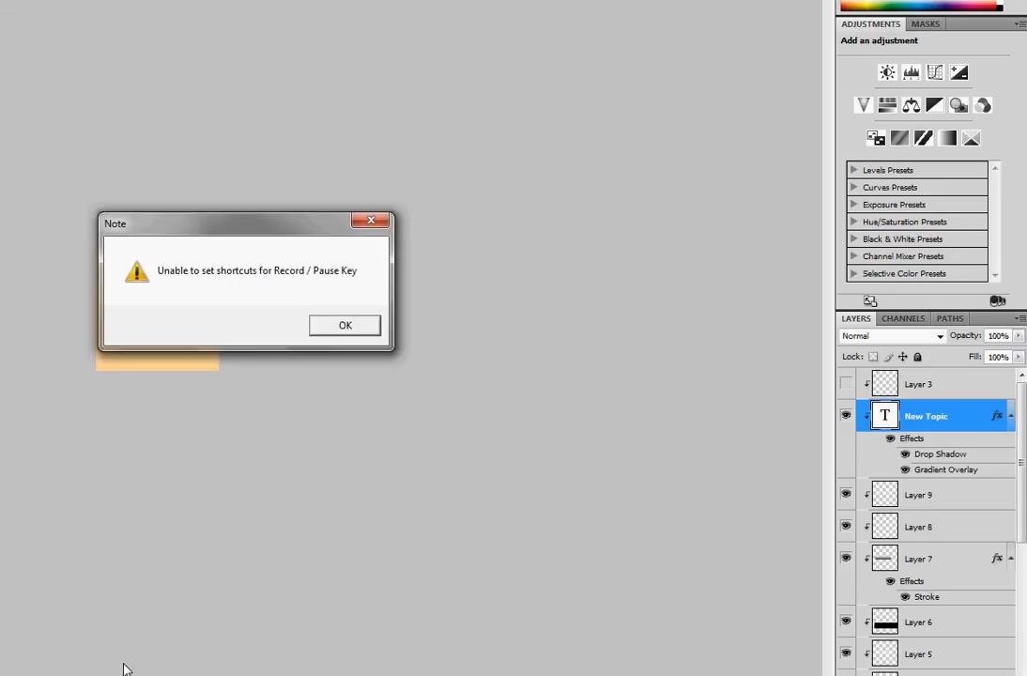
left_click(344, 326)
mouse_move(68, 675)
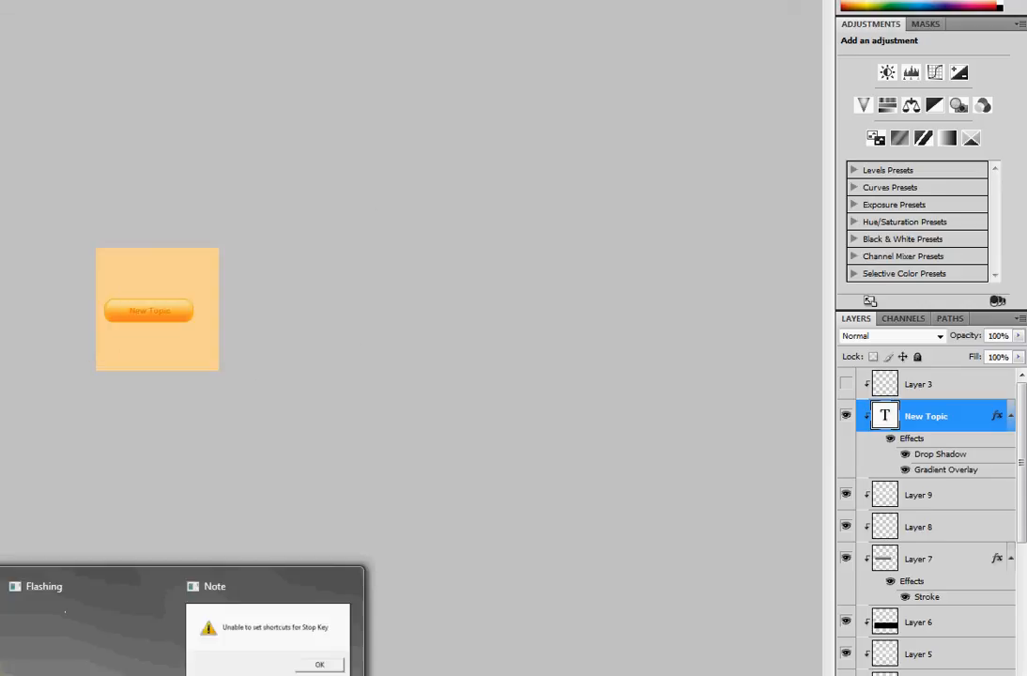